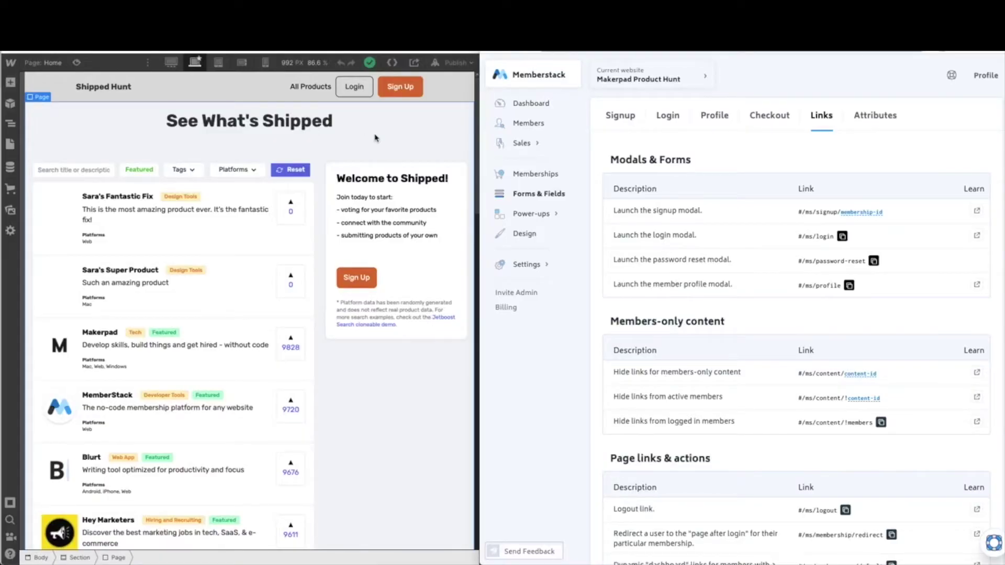
Enter the Navbar symbol and show the All Products link settings, currently Page: Home.
click(307, 90)
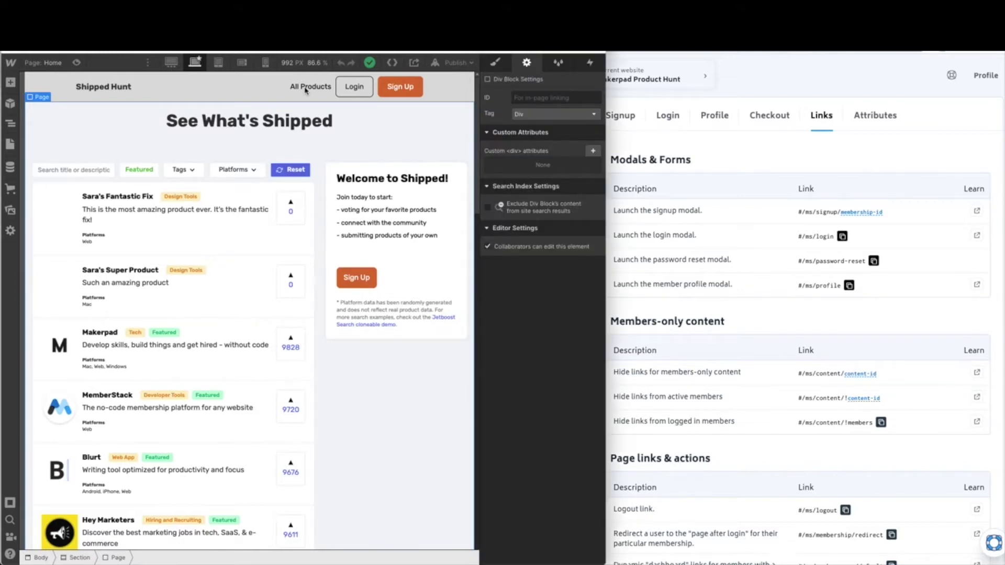
click(301, 90)
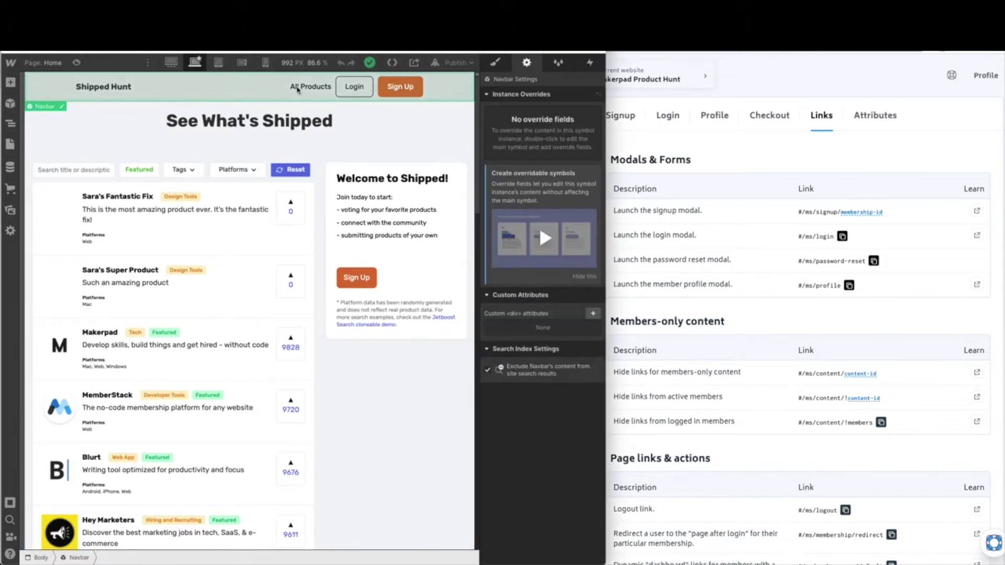
double_click(297, 89)
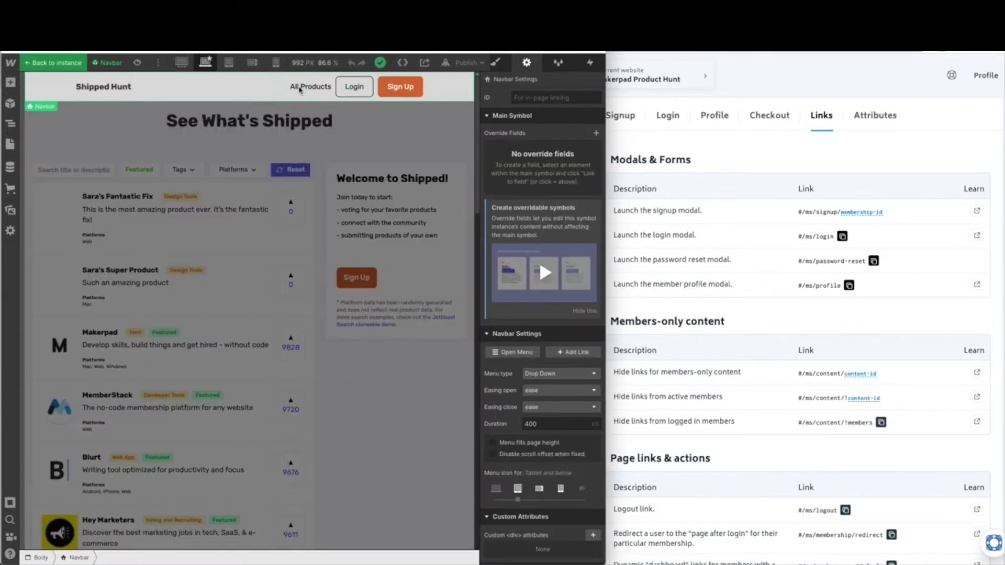
click(300, 90)
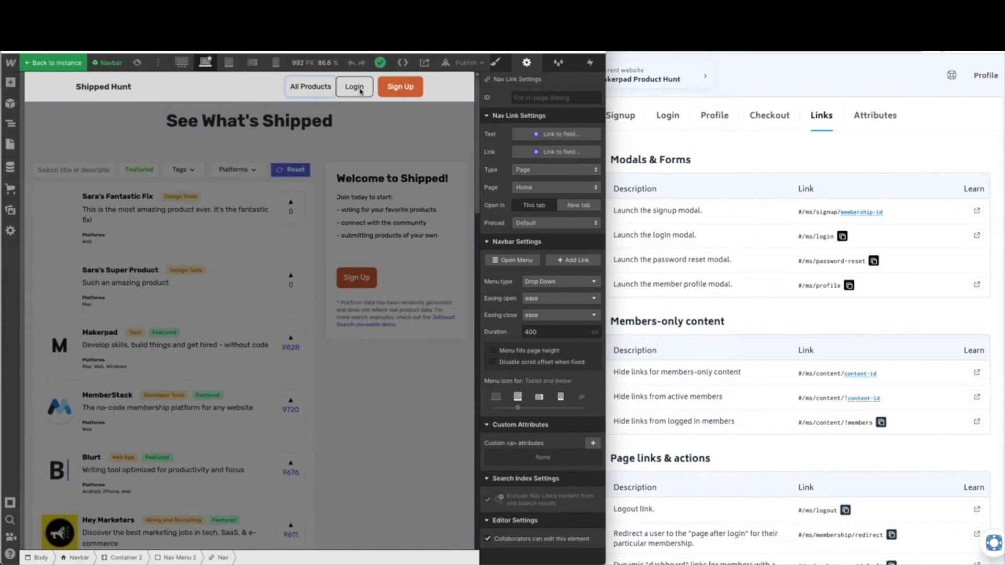
key(Escape)
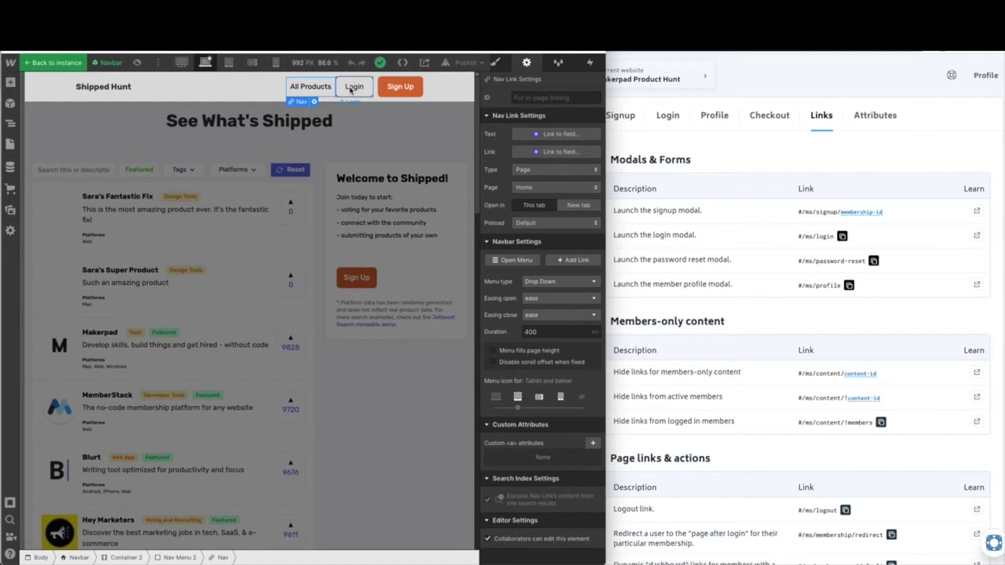
Replace the Login nav link's URL with #/ms/login copied from Memberstack's links page.
click(342, 90)
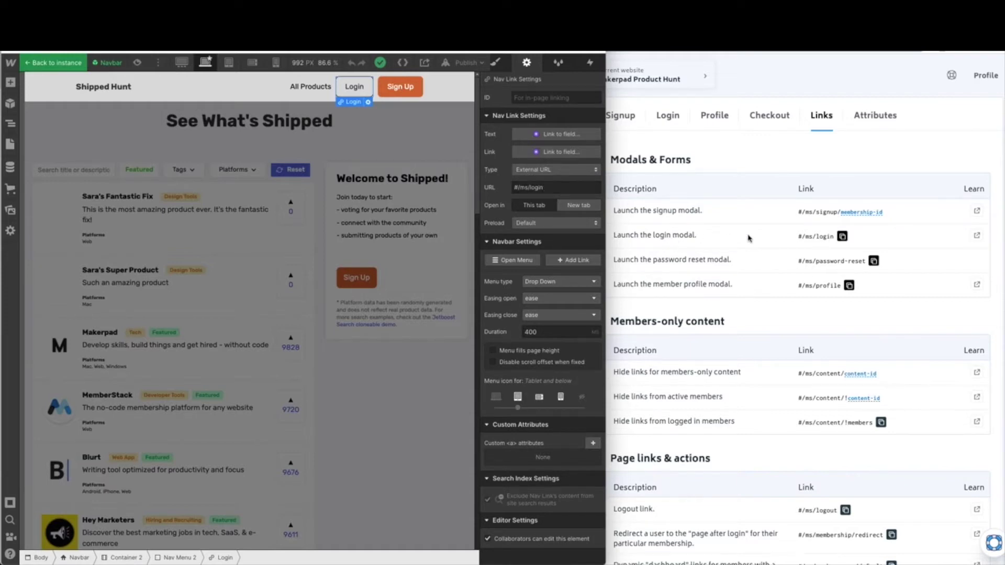
click(842, 238)
click(842, 237)
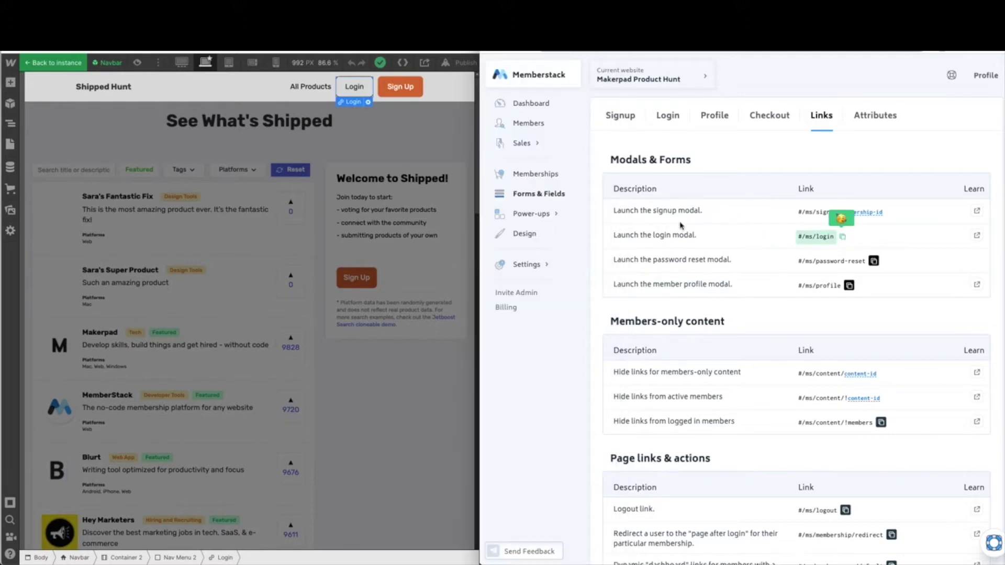
click(453, 149)
click(553, 187)
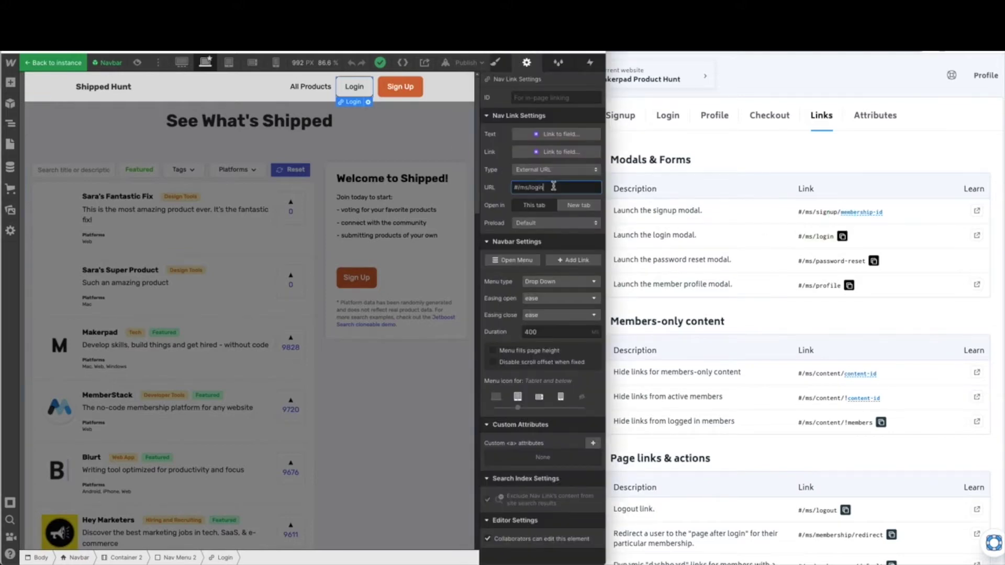
drag(553, 187, 490, 187)
key(ctrl+v)
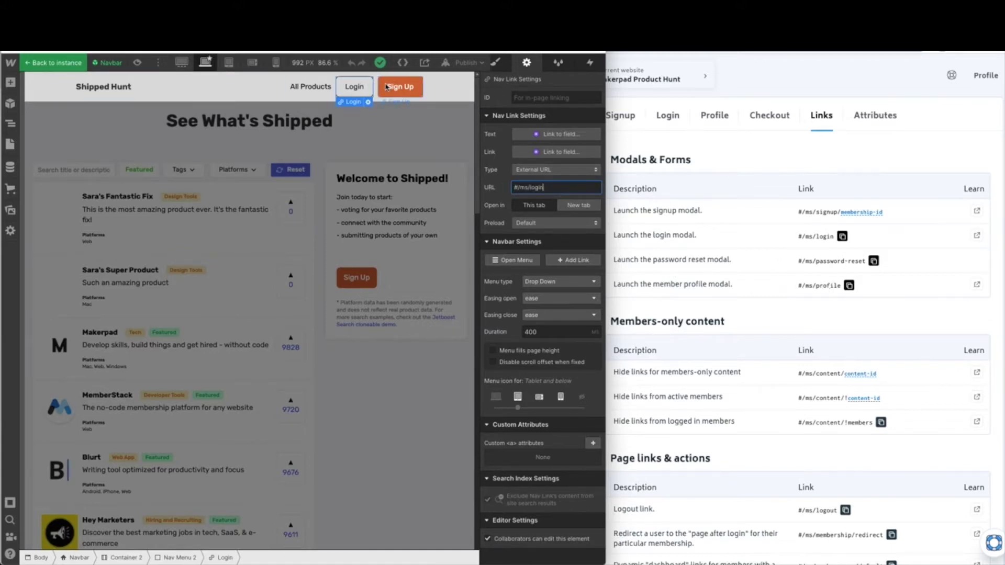
click(386, 87)
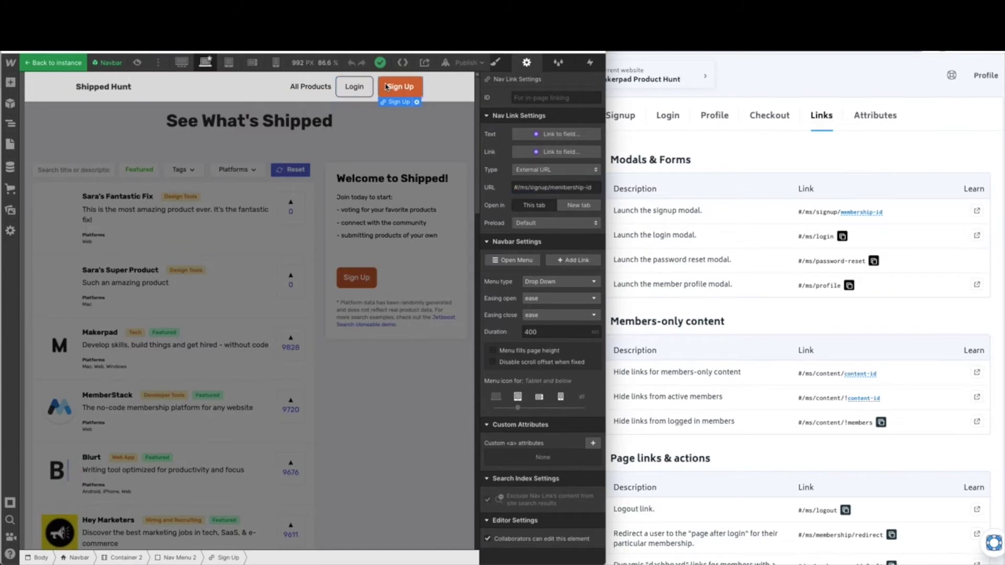
Keep the Sign Up link at #/ms/signup/membership-id and exit Navbar symbol editing.
scroll(738, 199, down, 2)
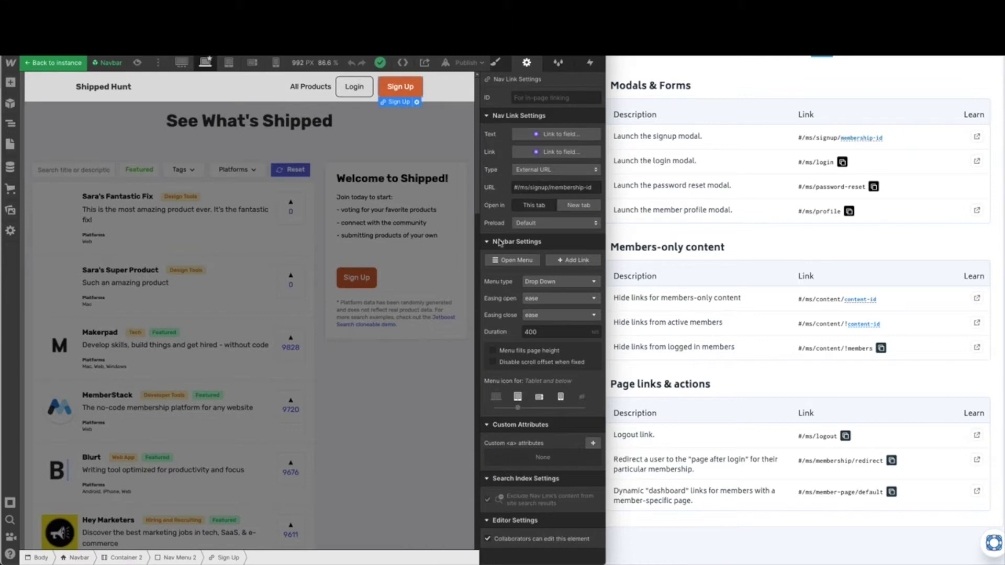
click(365, 140)
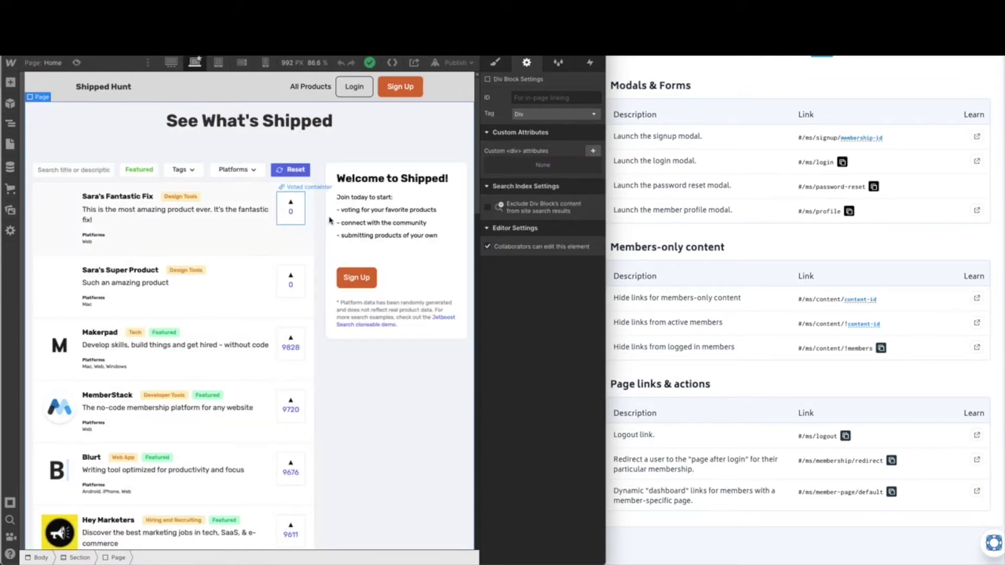
Inspect the Home page's Voted vote-box link block linking to #/ms/login.
click(295, 216)
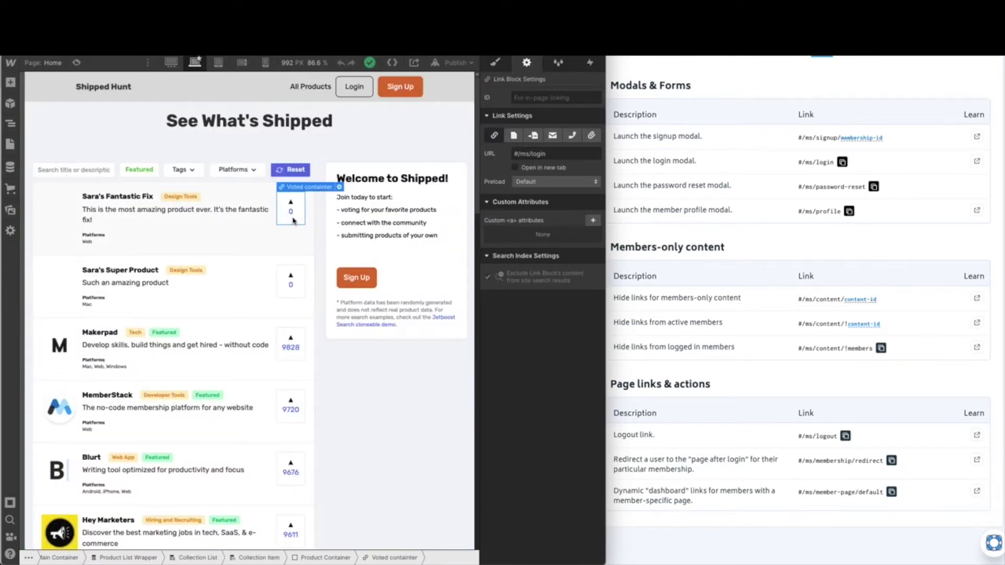
right_click(296, 190)
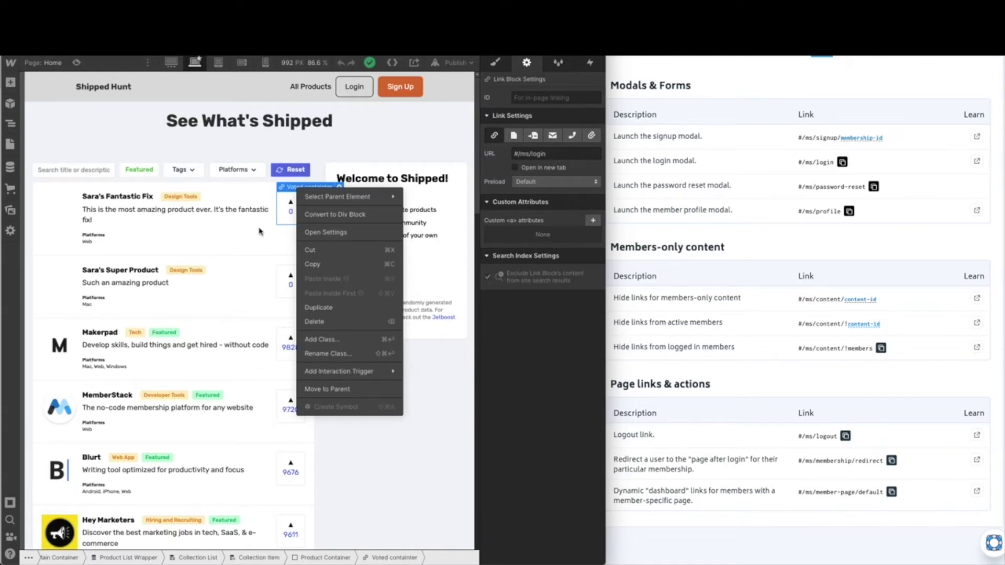
key(Escape)
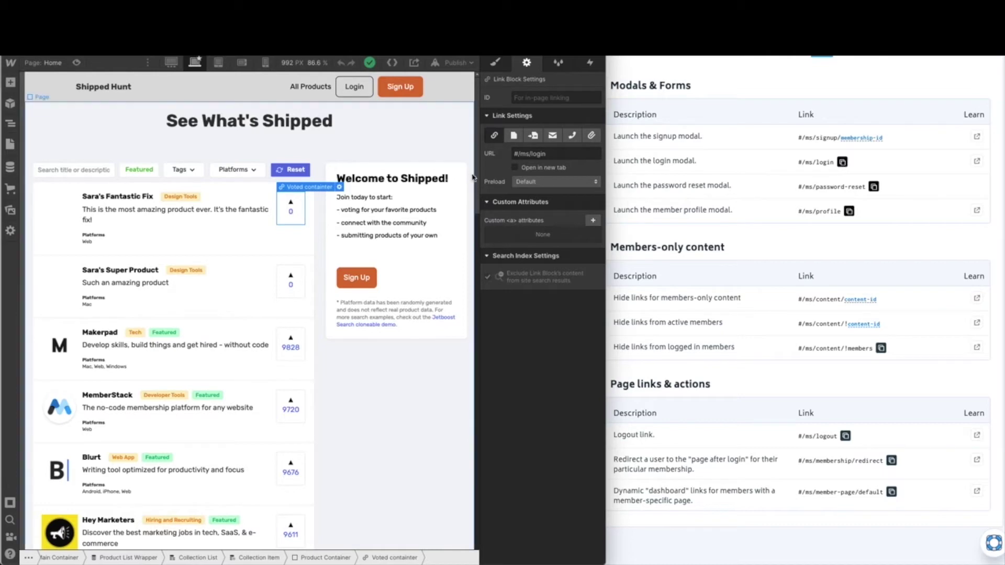
click(374, 284)
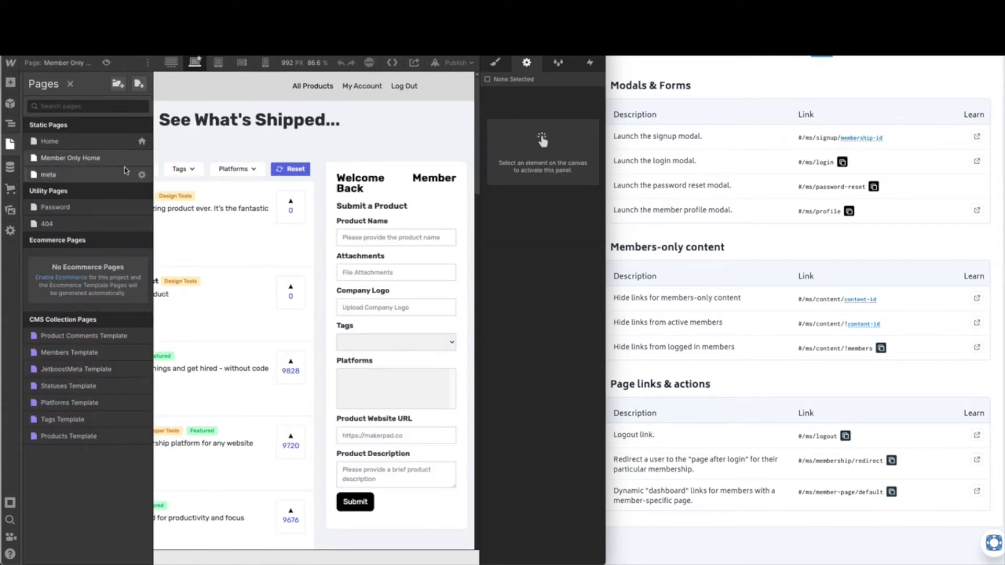
Show the All Products nav link settings, linking to the Member Only Home page.
click(258, 89)
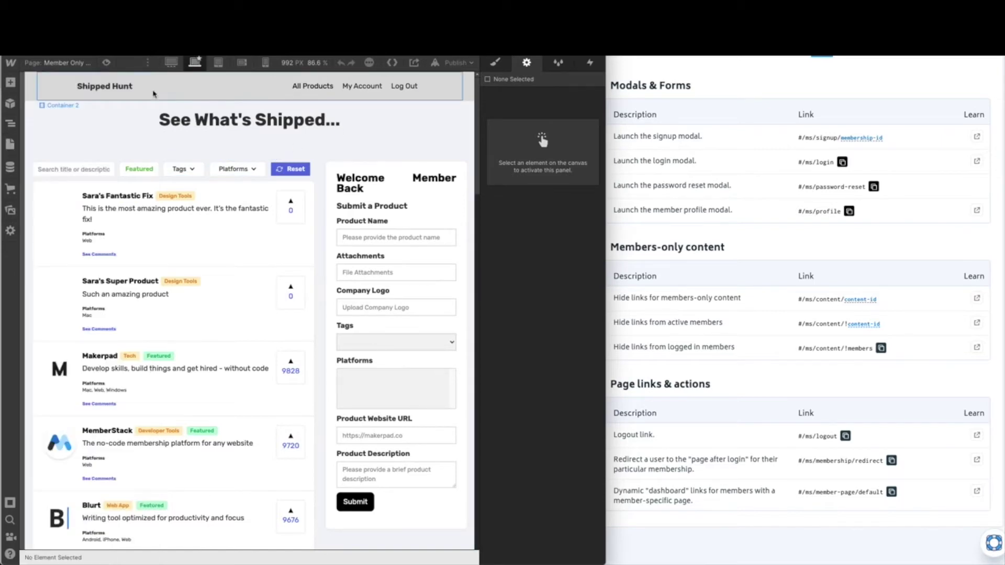
click(259, 94)
click(299, 88)
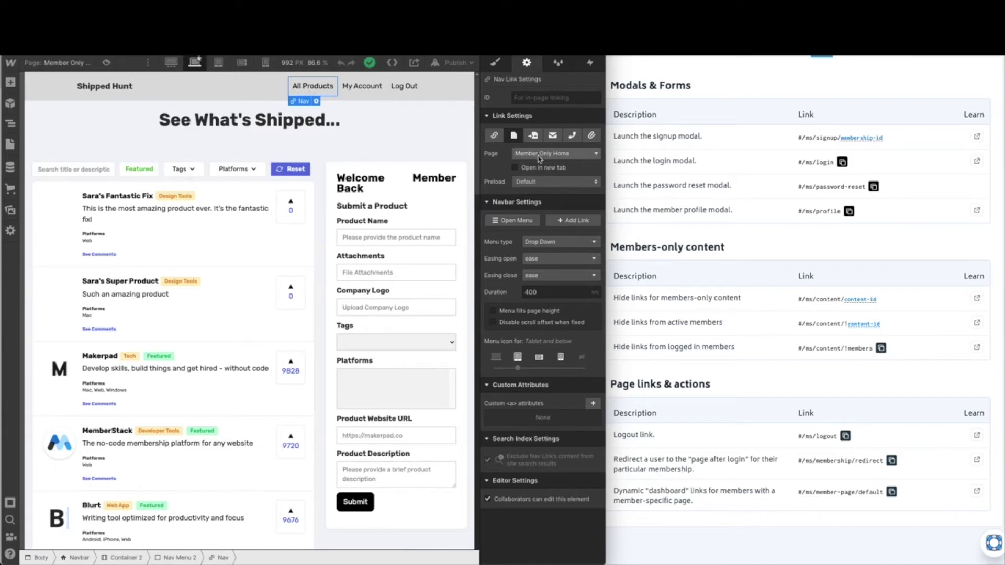
Check the My Account and Log Out nav links, then undo the stray change.
click(377, 87)
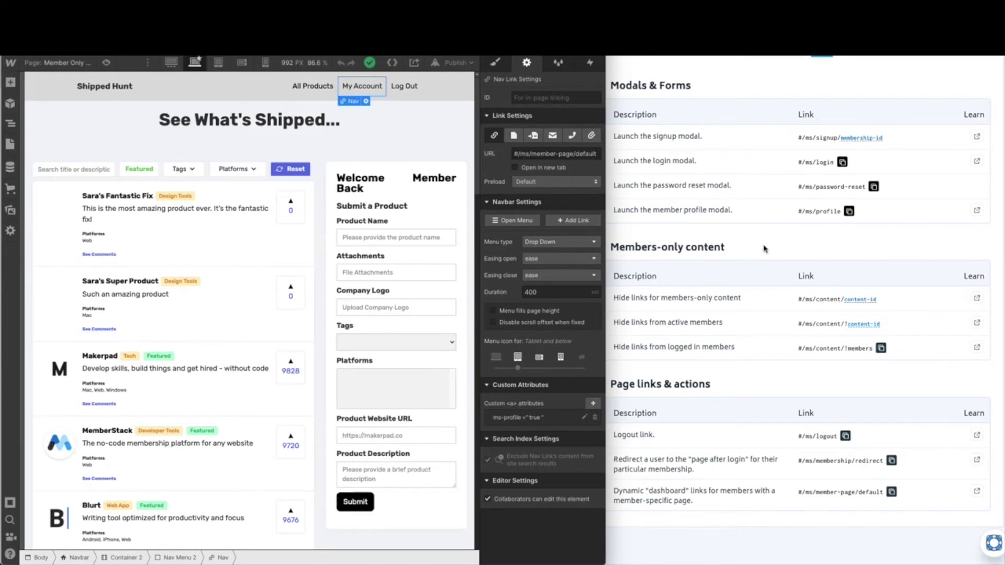
scroll(764, 249, up, 2)
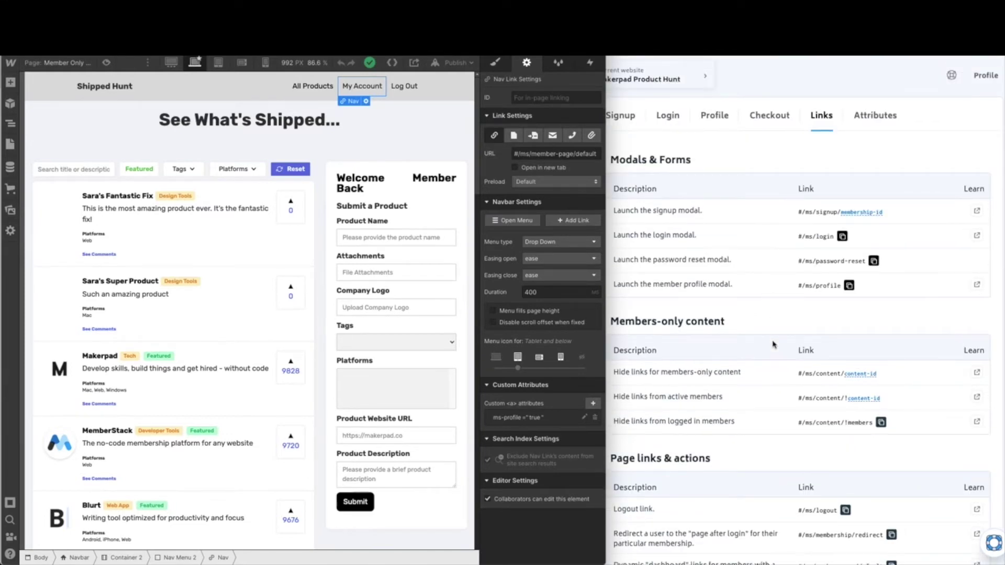
scroll(770, 367, down, 1)
scroll(768, 367, down, 3)
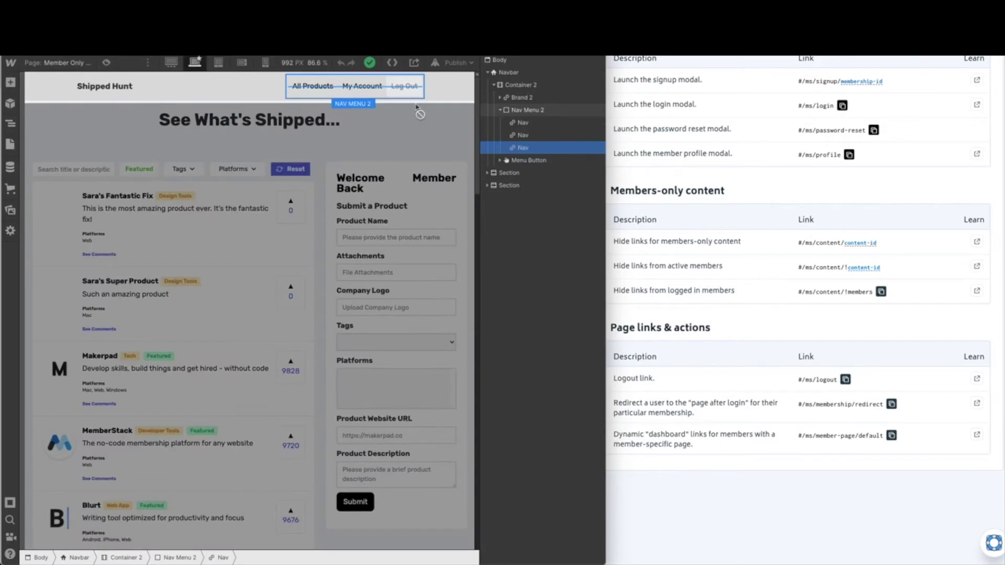
click(398, 88)
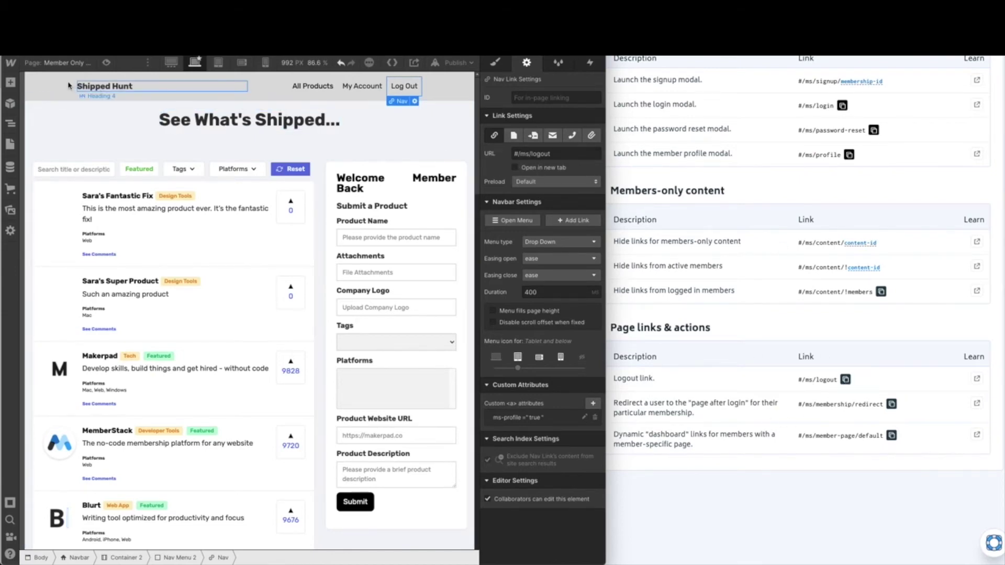
click(341, 63)
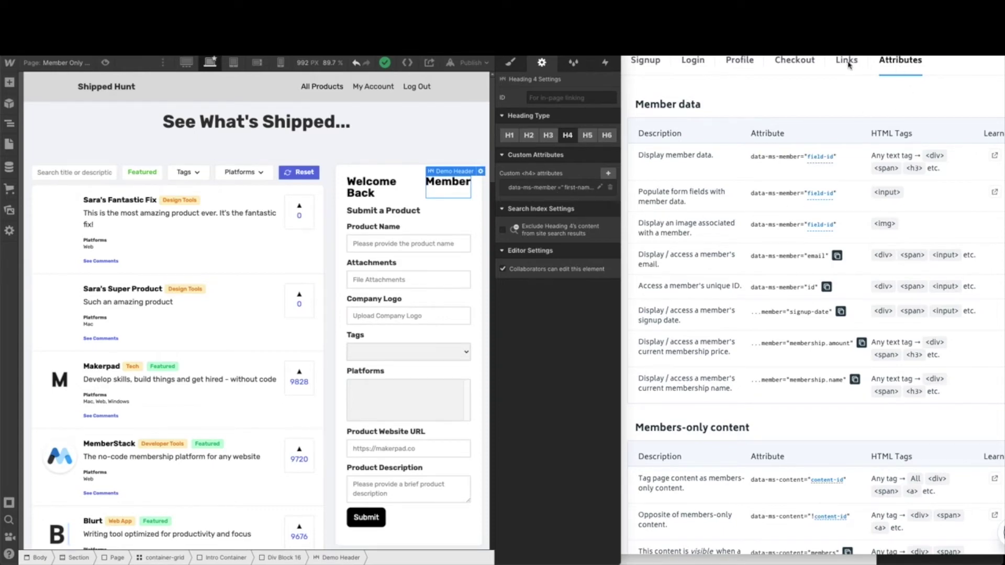
Paste data-ms-member from Memberstack docs as the heading's attribute name, keep first-name, and save.
click(755, 163)
drag(750, 157, 804, 156)
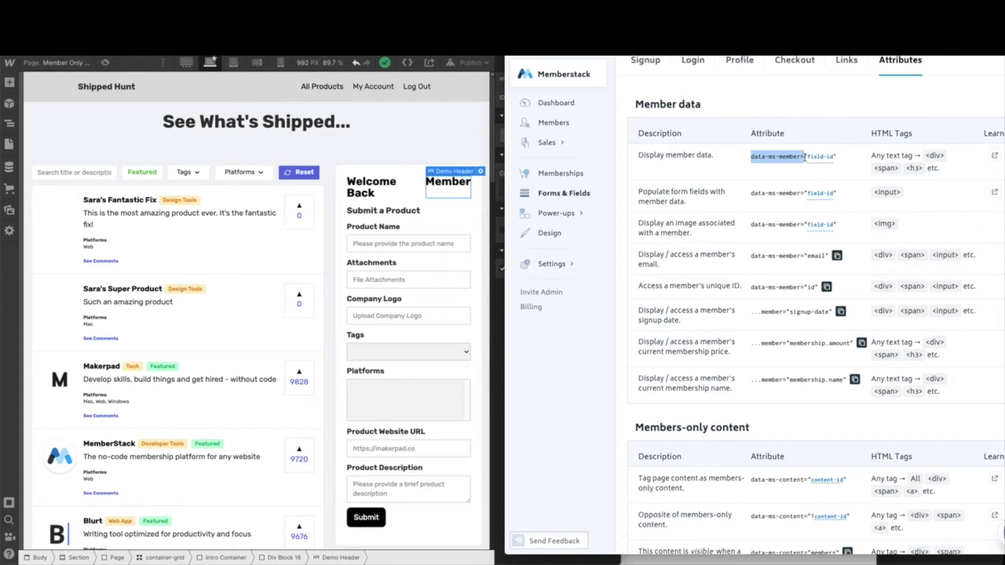
drag(805, 160, 829, 162)
click(446, 118)
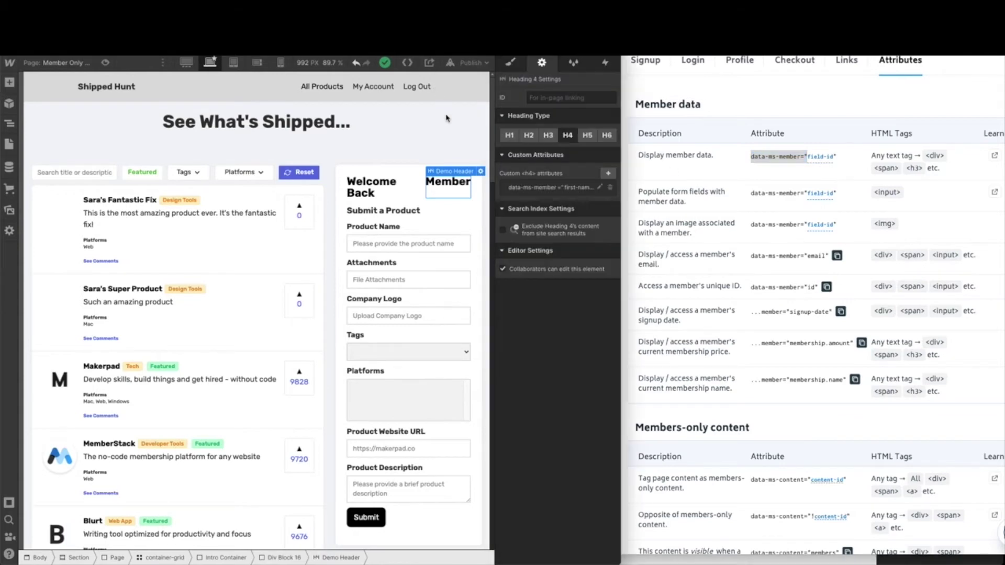
click(600, 189)
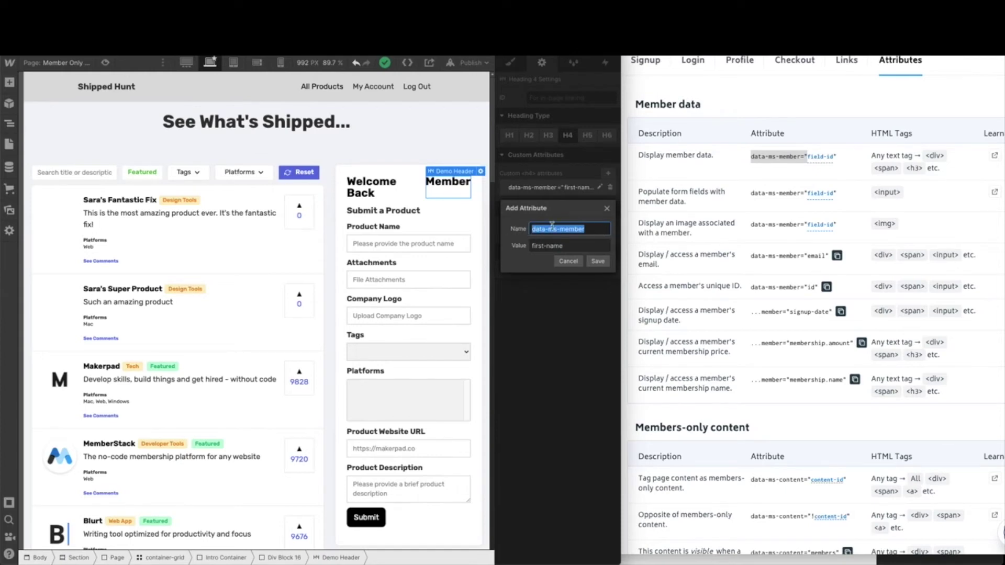
click(572, 246)
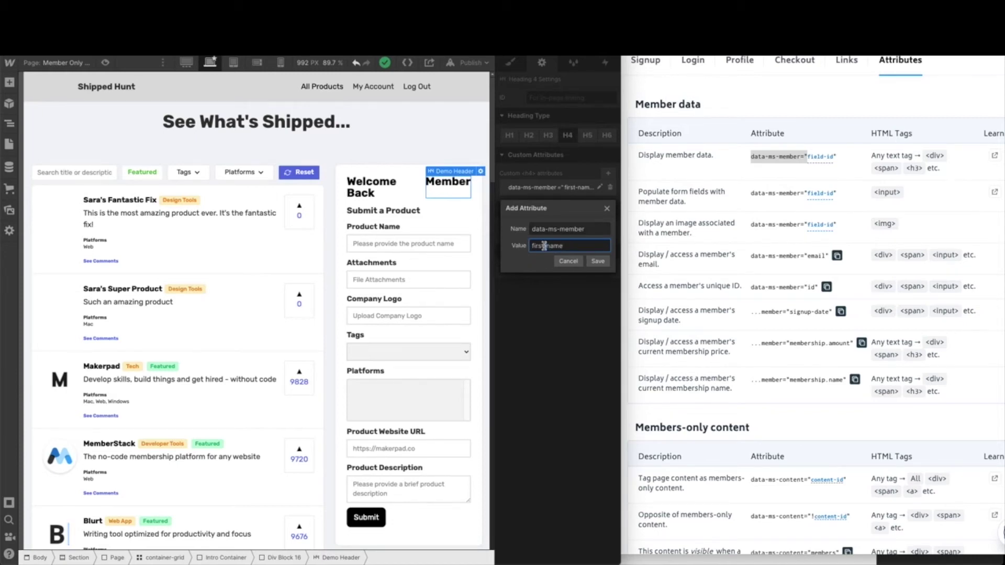
click(598, 263)
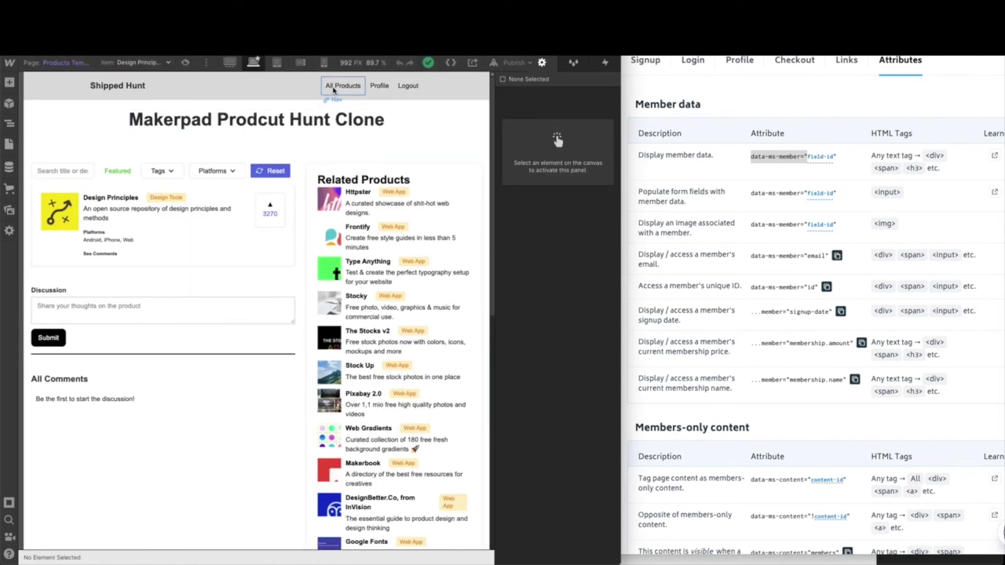
Check that the Products Template's All Products link points to Member Only Home.
click(333, 90)
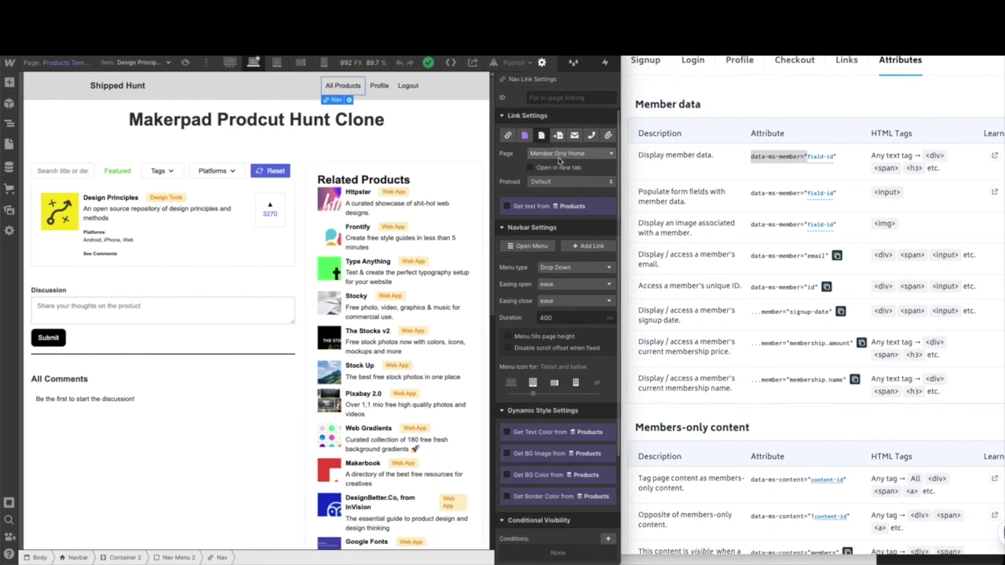
Set the Profile link to #/ms/profile from Memberstack, then confirm Logout uses #/ms/logout.
click(372, 87)
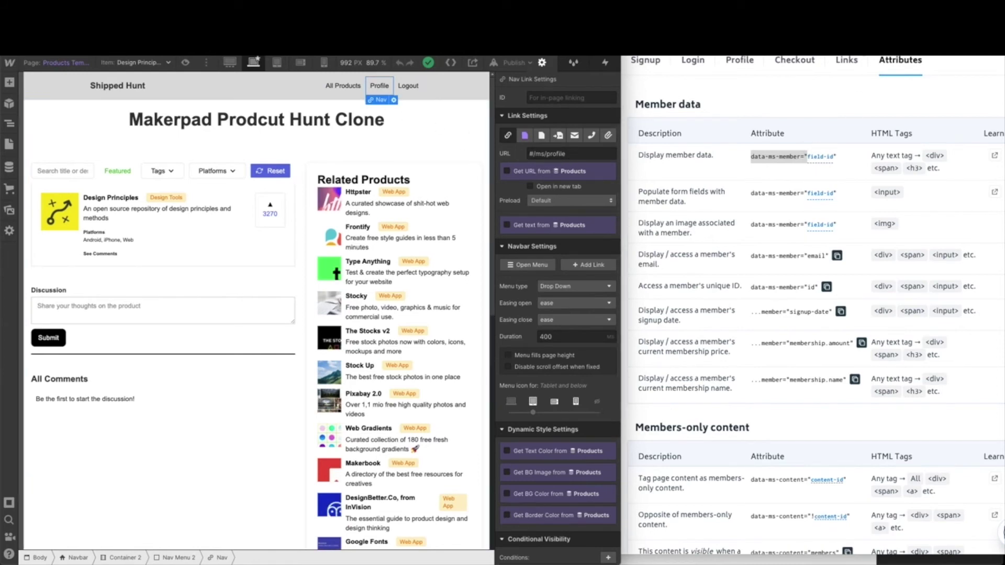
click(853, 65)
click(848, 61)
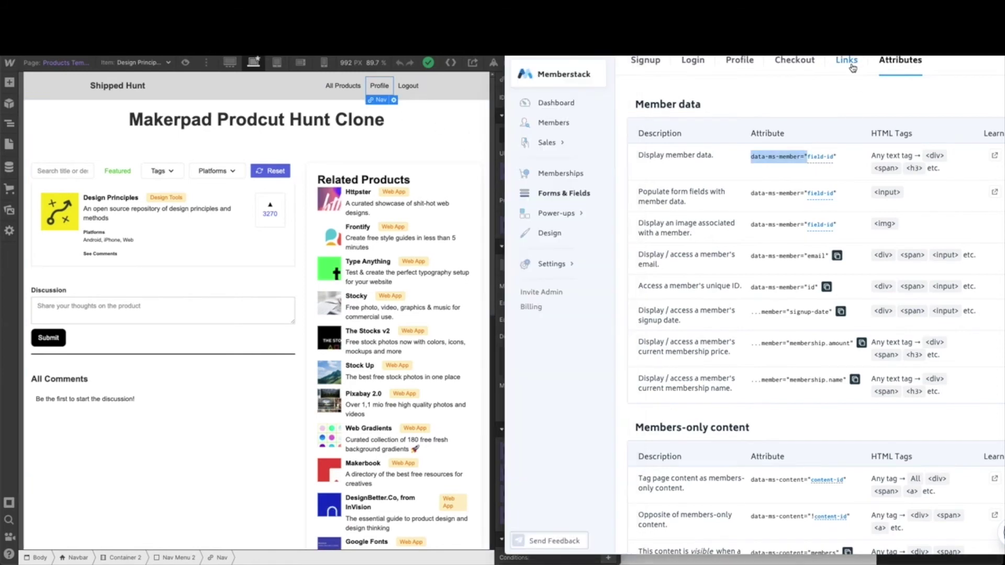
scroll(916, 302, down, 1)
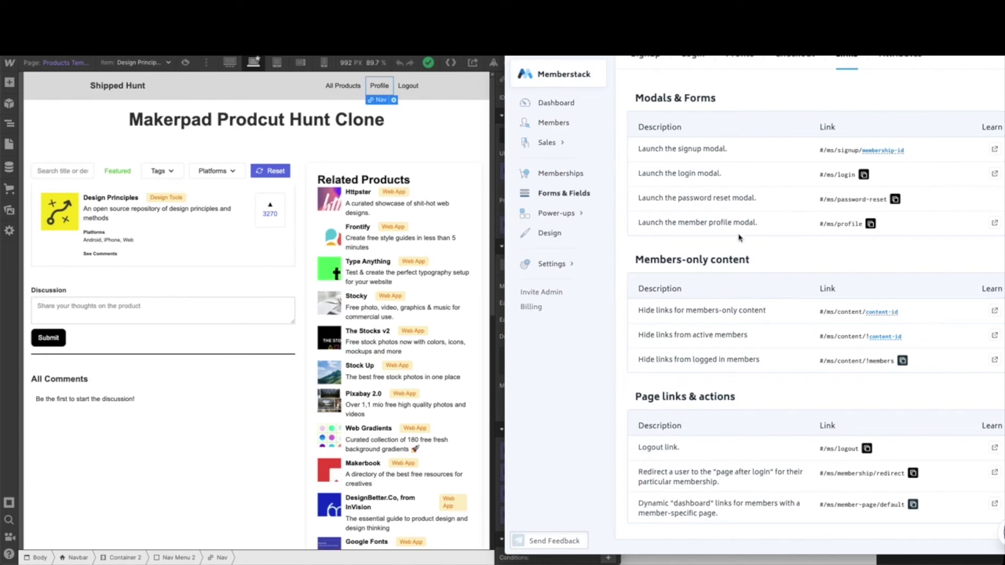
click(870, 223)
click(427, 98)
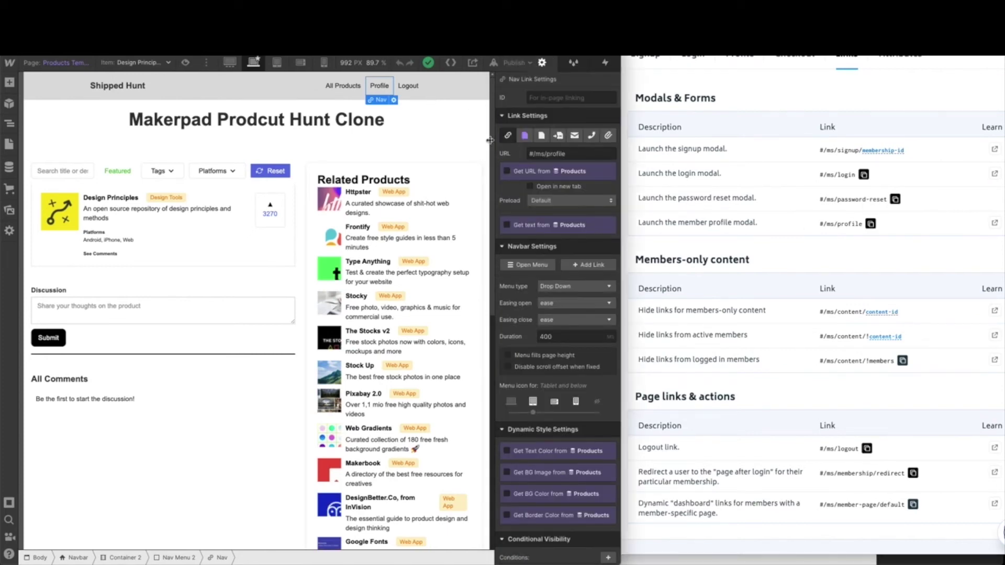
click(409, 89)
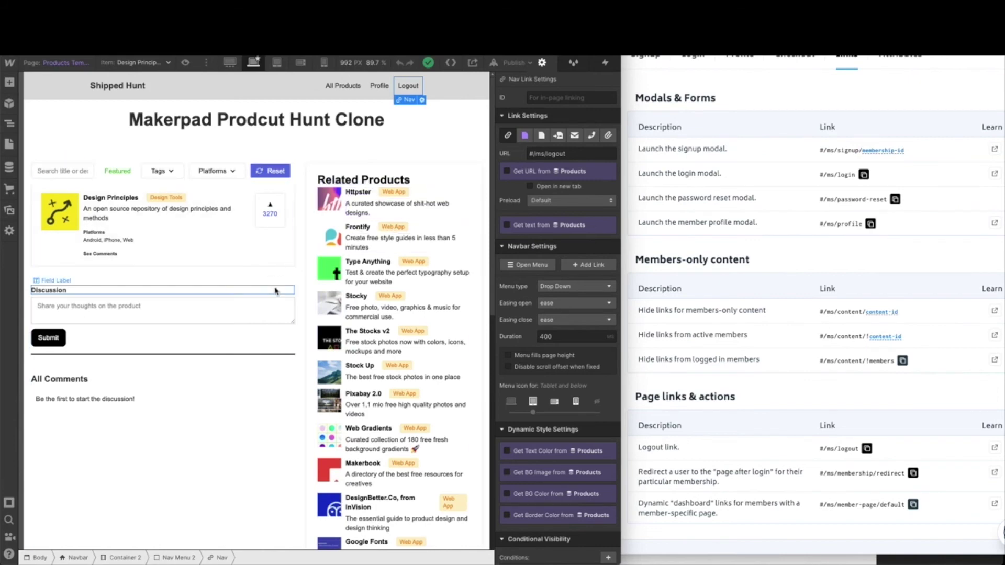
Review the comment form embed's hidden data-ms-member="id" input and save and close it.
click(142, 345)
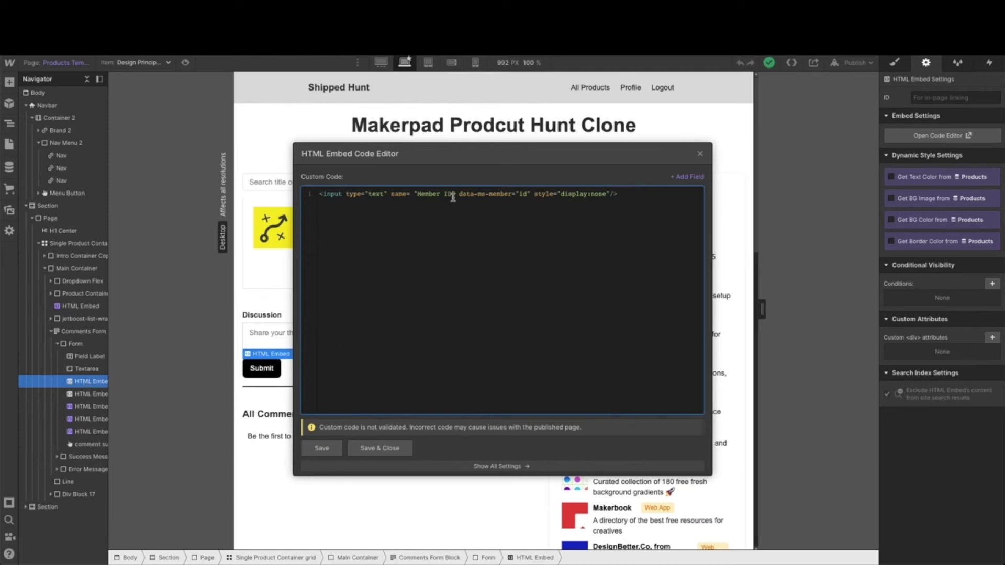
drag(631, 194, 317, 194)
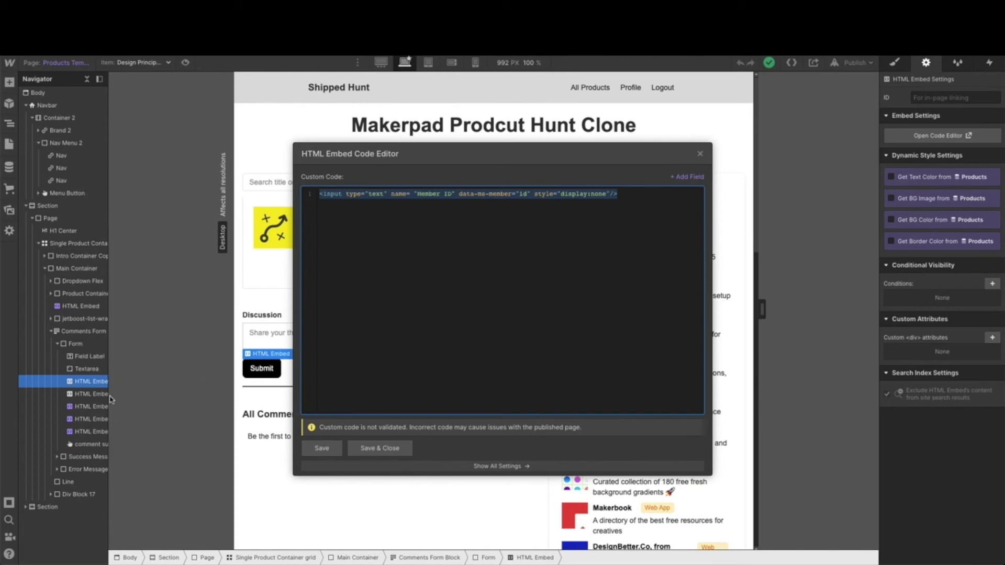
click(386, 449)
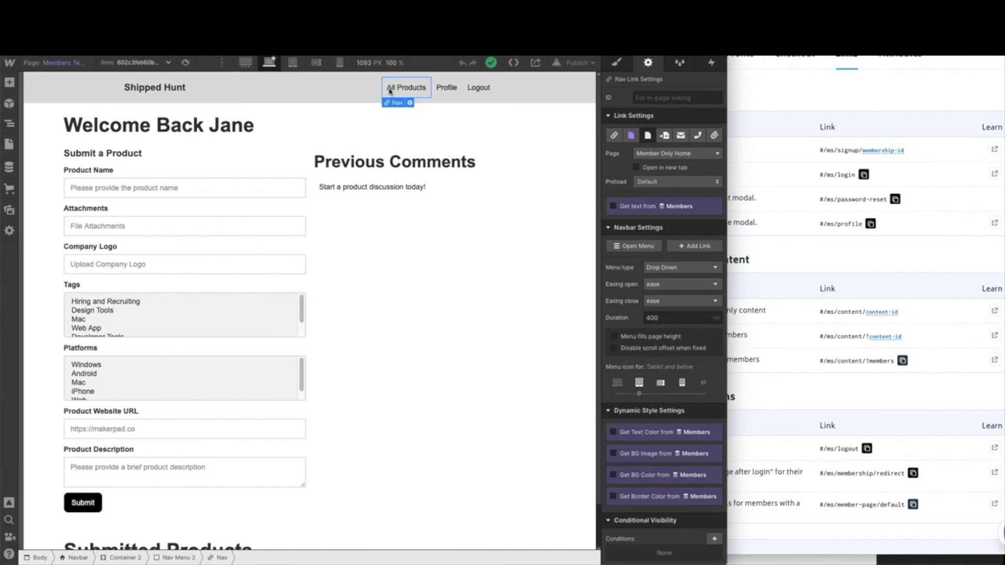
Confirm the Profile, Logout and All Products links point to #/ms/profile, #/ms/logout and Member Only Home.
click(448, 88)
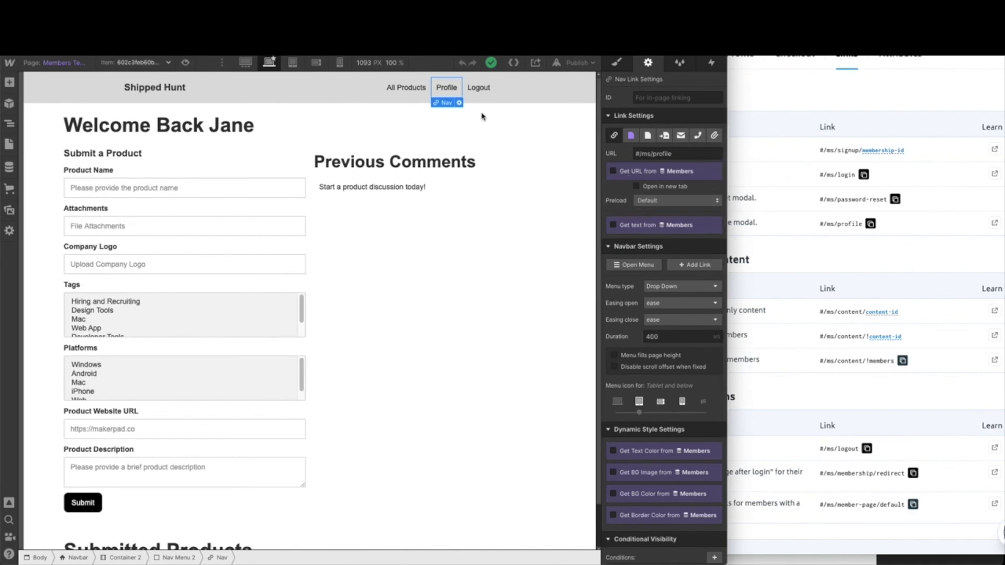
click(479, 88)
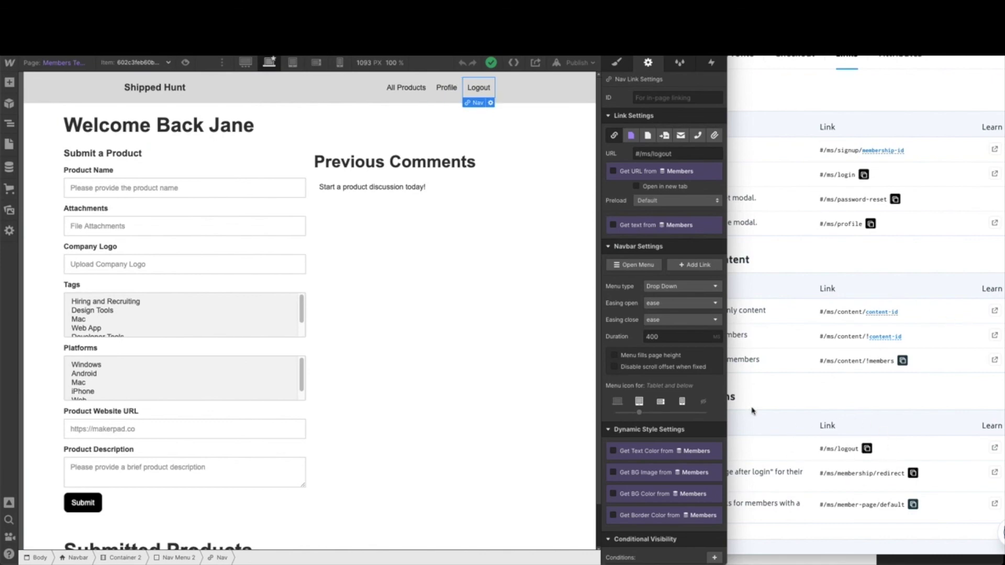
click(405, 93)
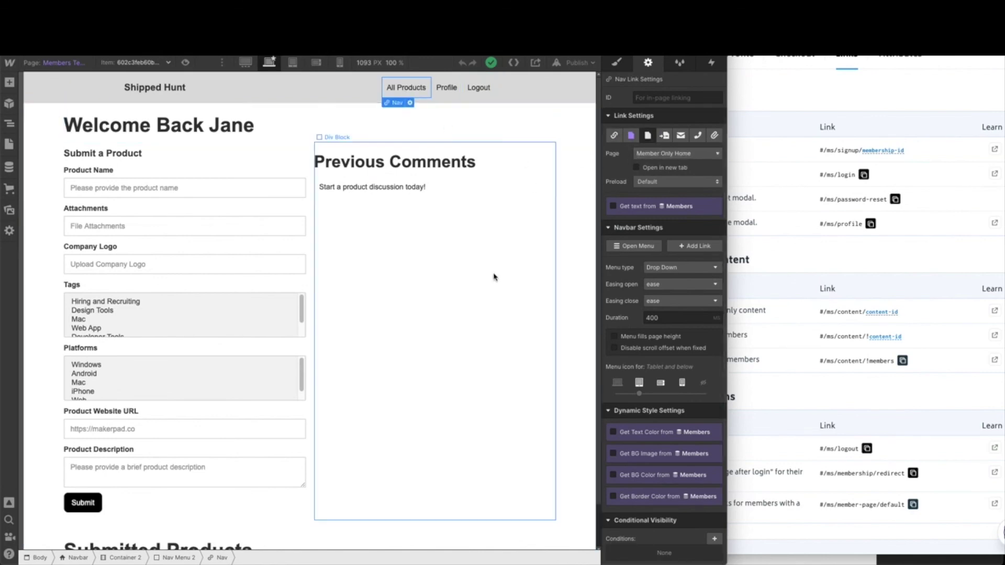
click(228, 128)
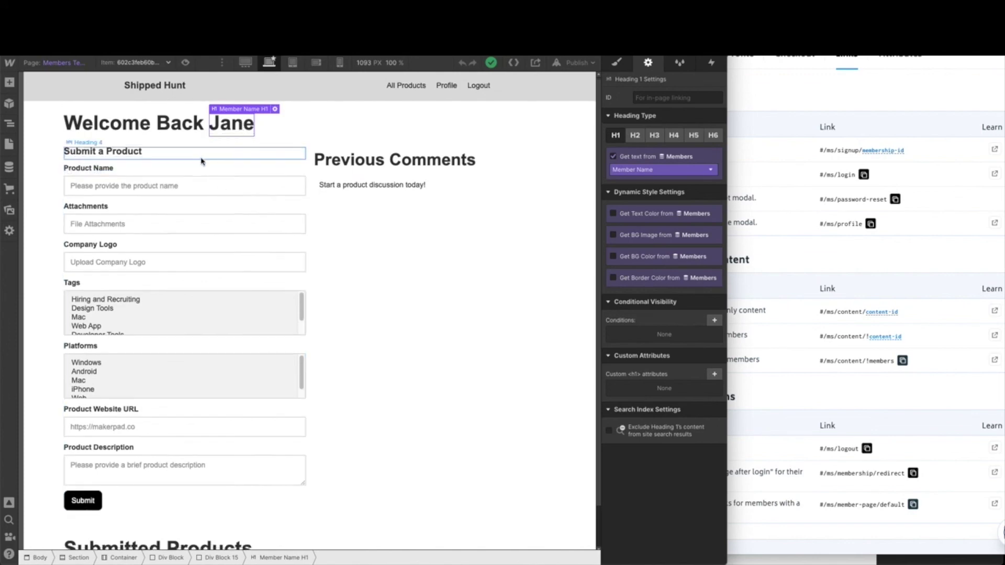
Scroll through Heading Settings to verify the welcome heading pulls text from Members' Member Name field.
scroll(287, 329, down, 1)
scroll(287, 329, down, 1)
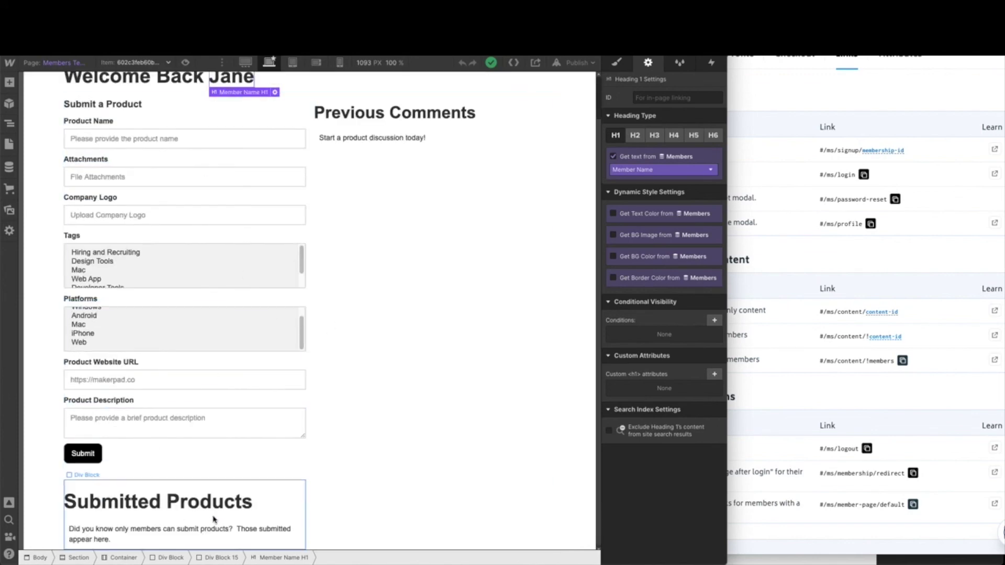
scroll(411, 458, up, 1)
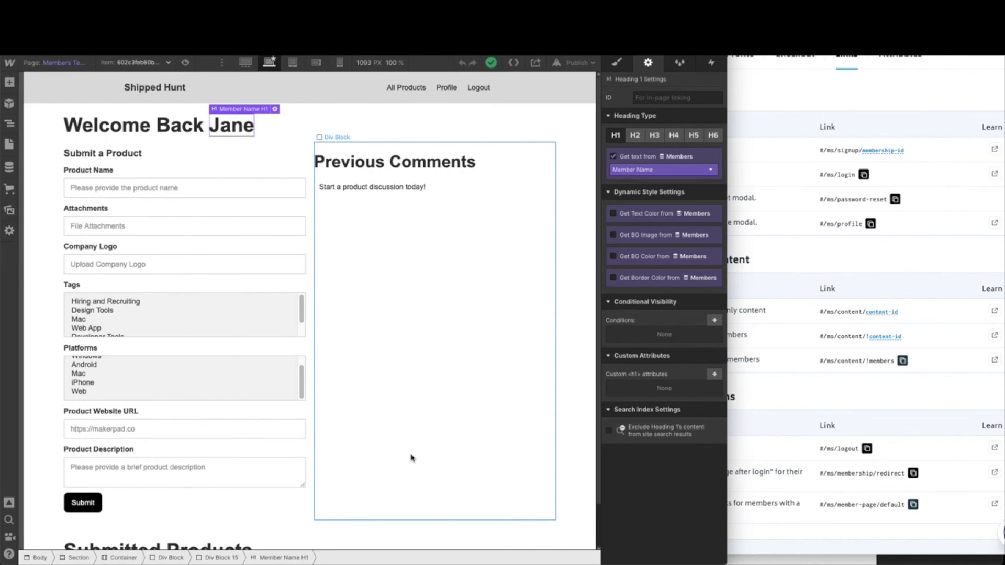